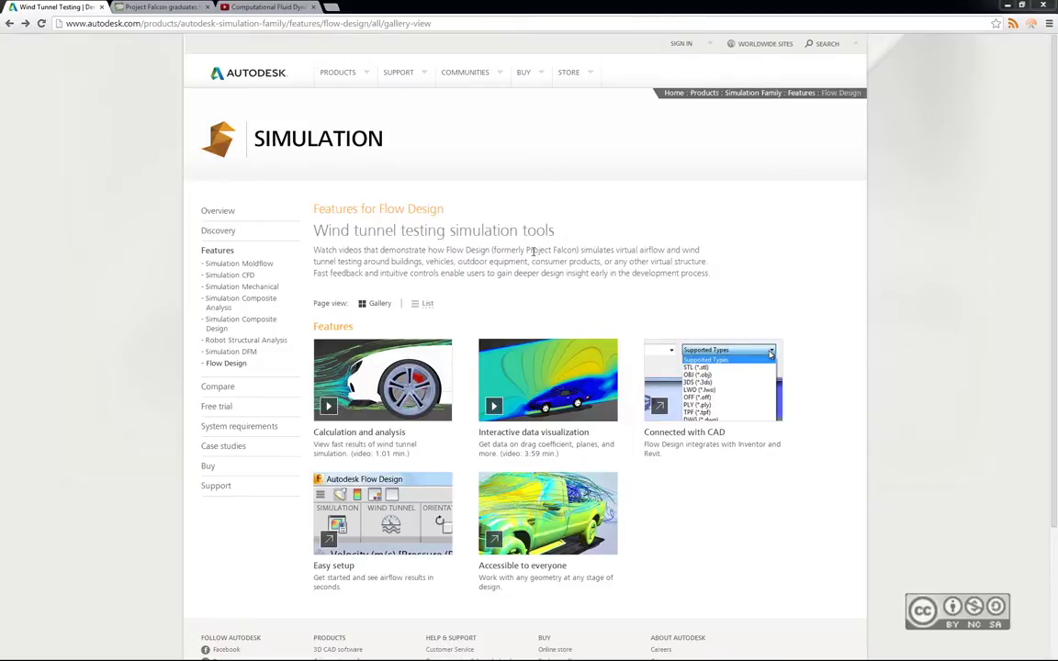
# Switch to the third browser tab with the YouTube playlist of four CFD videos
pyautogui.click(240, 6)
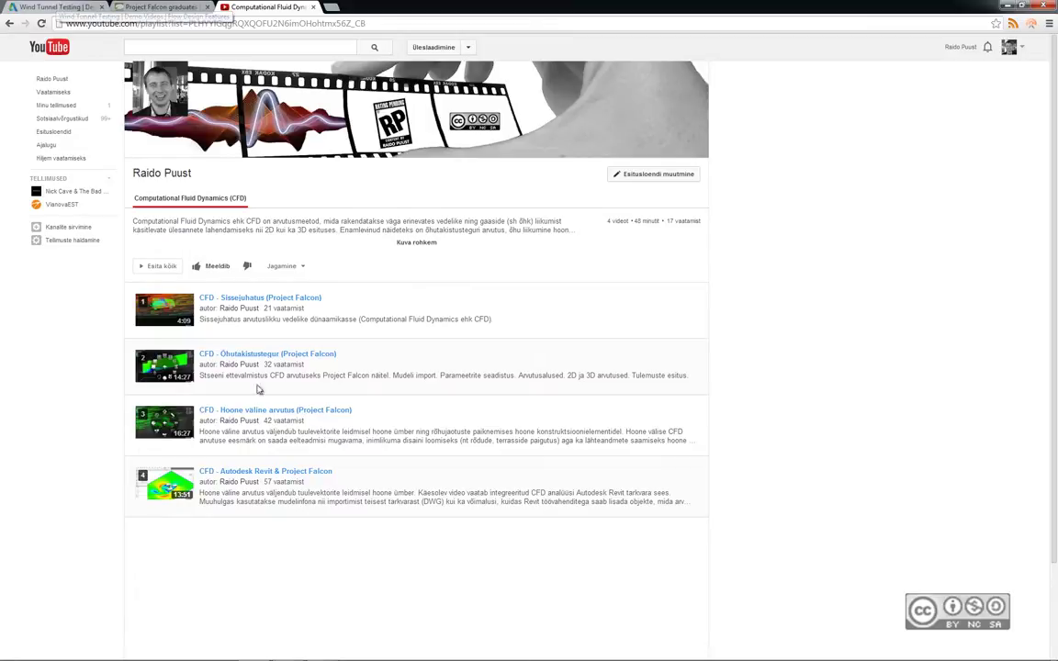
# Return to the Autodesk Flow Design features page in the first browser tab
pyautogui.hotkey('ctrl', '1')
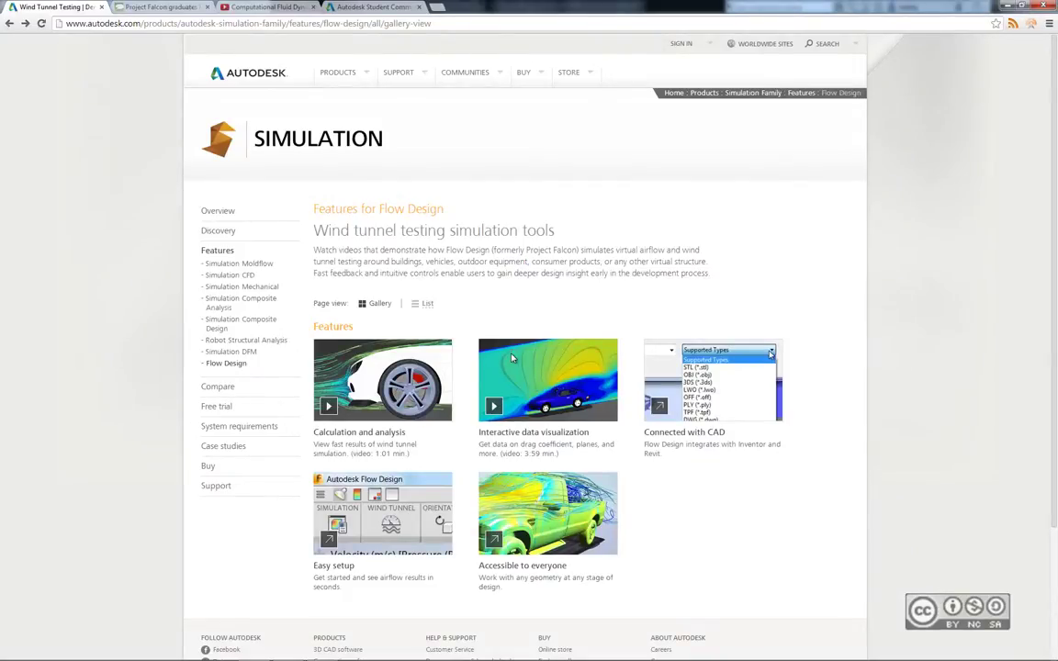
# Bring up the Revit wind-speed simulation (0–28.50 m/s) around the buildings
pyautogui.hotkey('ctrl', '3')
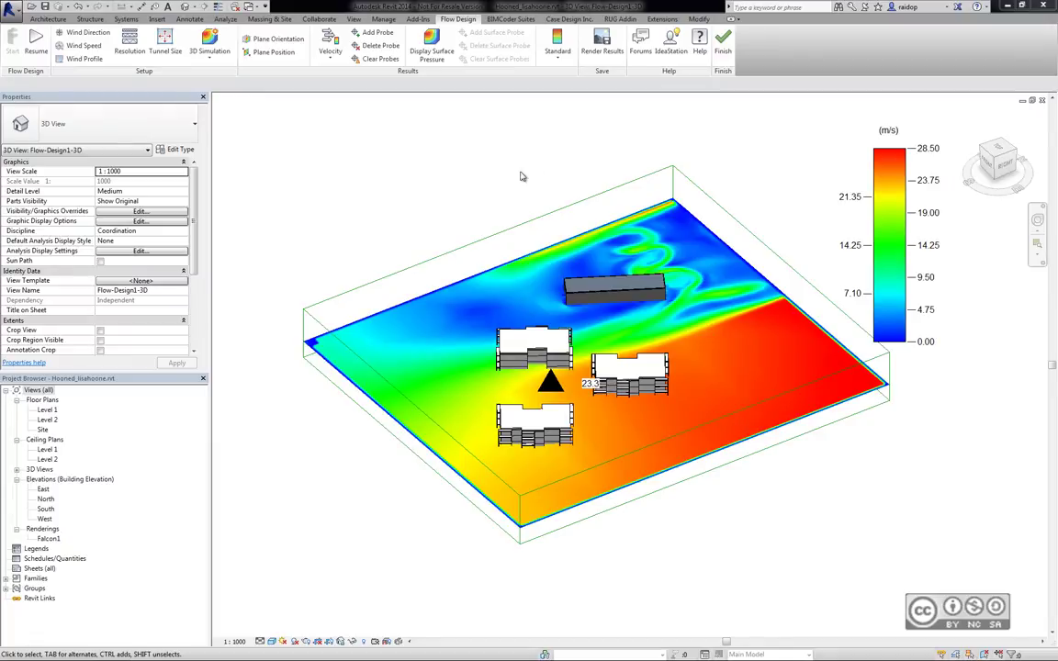
# Finish the Revit wind simulation to move on to the 10 m/s car wind-tunnel run
pyautogui.click(722, 44)
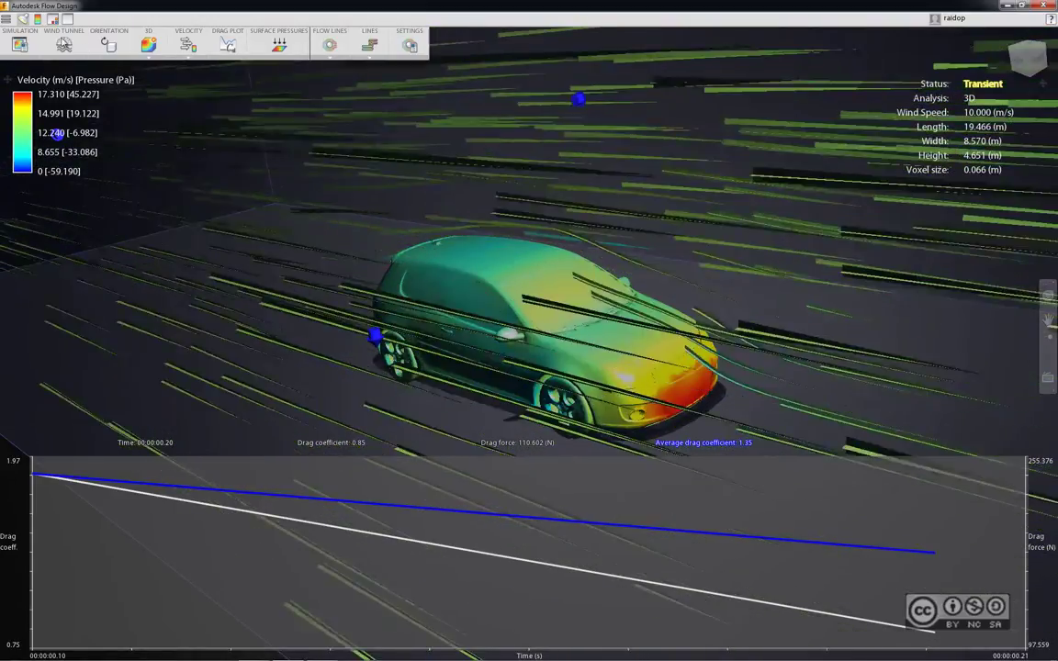
pyautogui.click(7, 18)
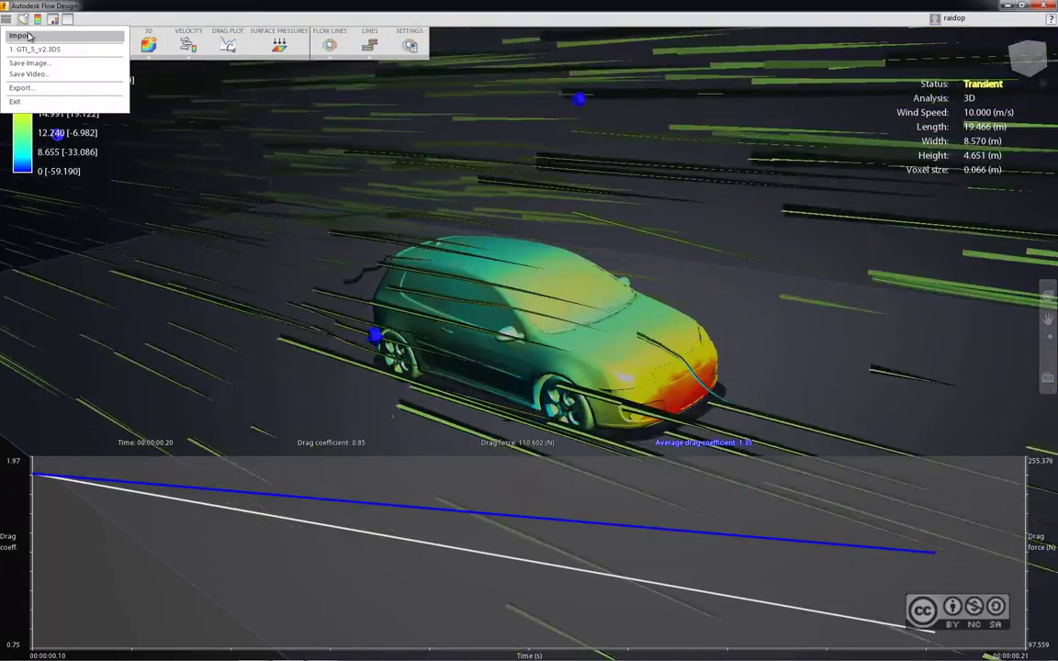
pyautogui.click(22, 35)
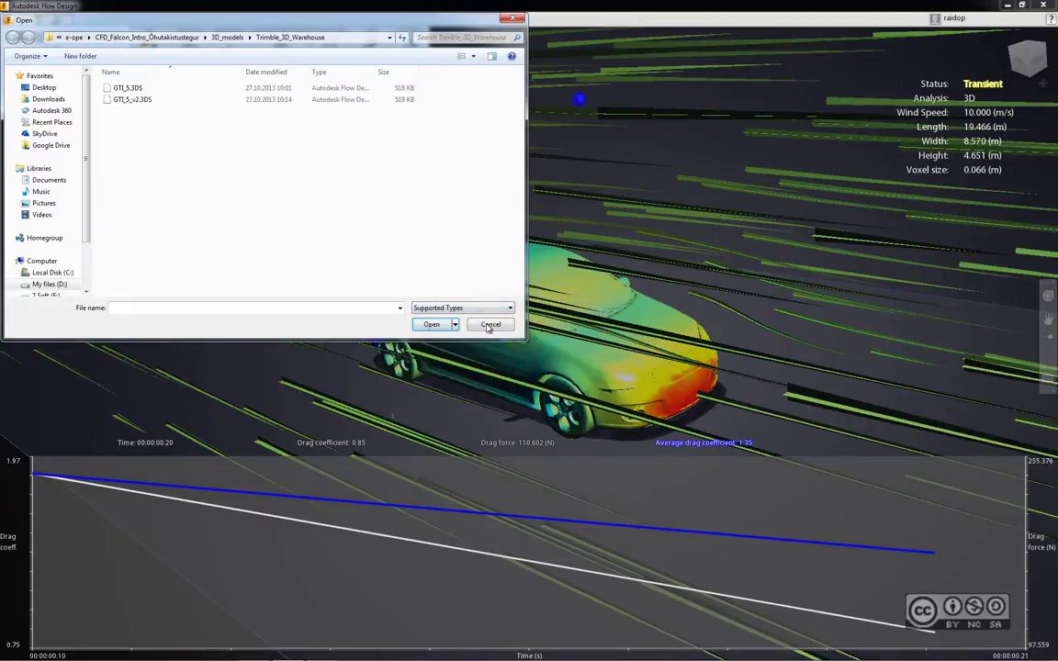
pyautogui.click(489, 326)
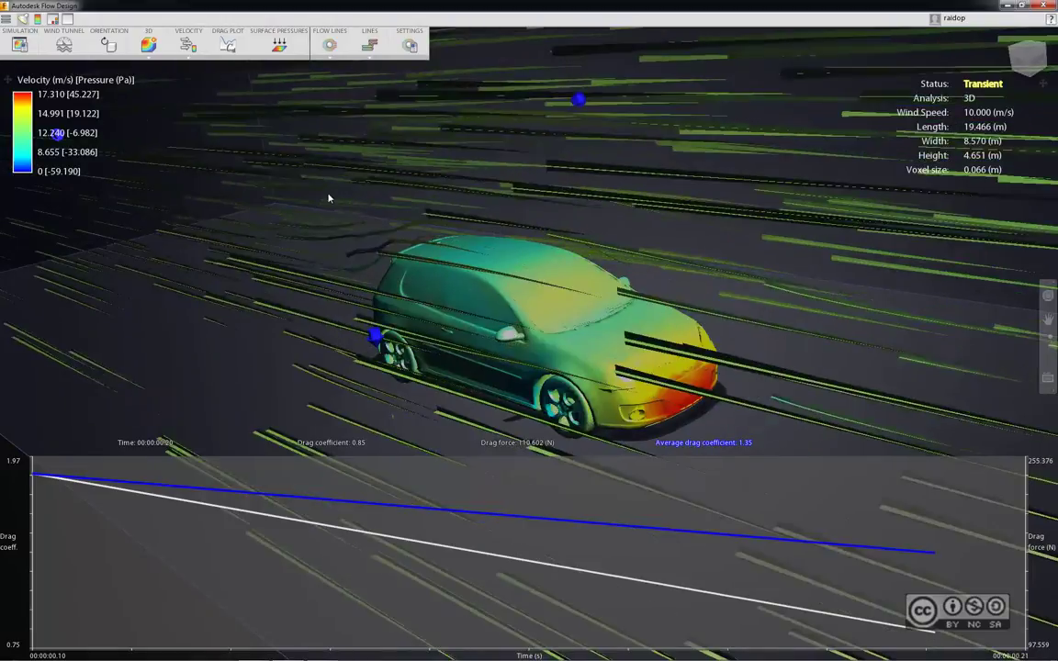
# Display the car's flow lines as 3D streamlines
pyautogui.click(149, 45)
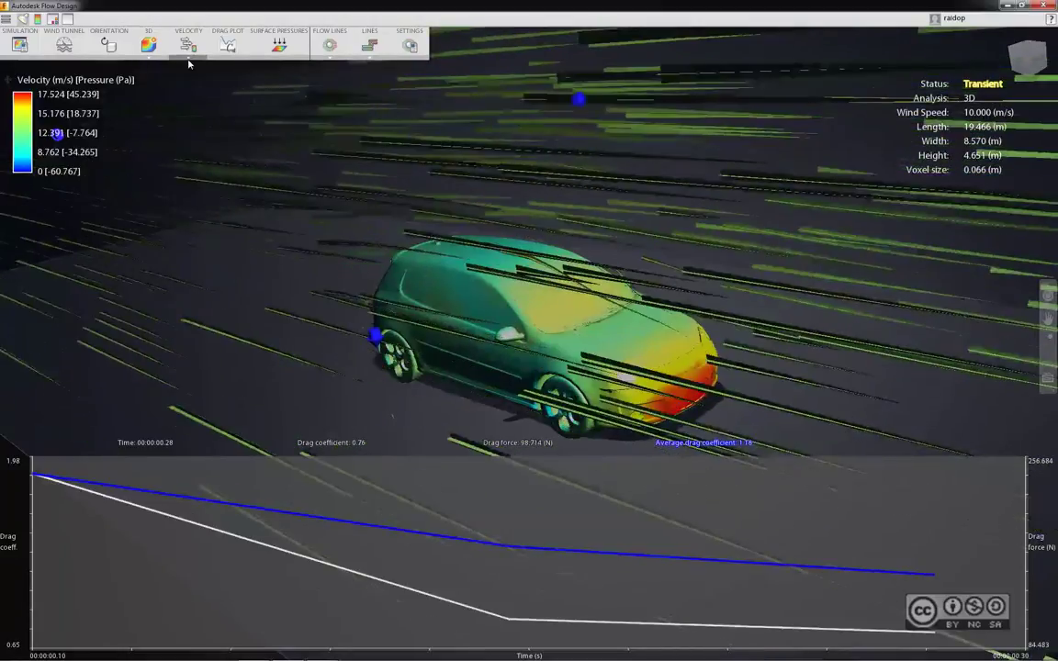
pyautogui.moveTo(188, 44)
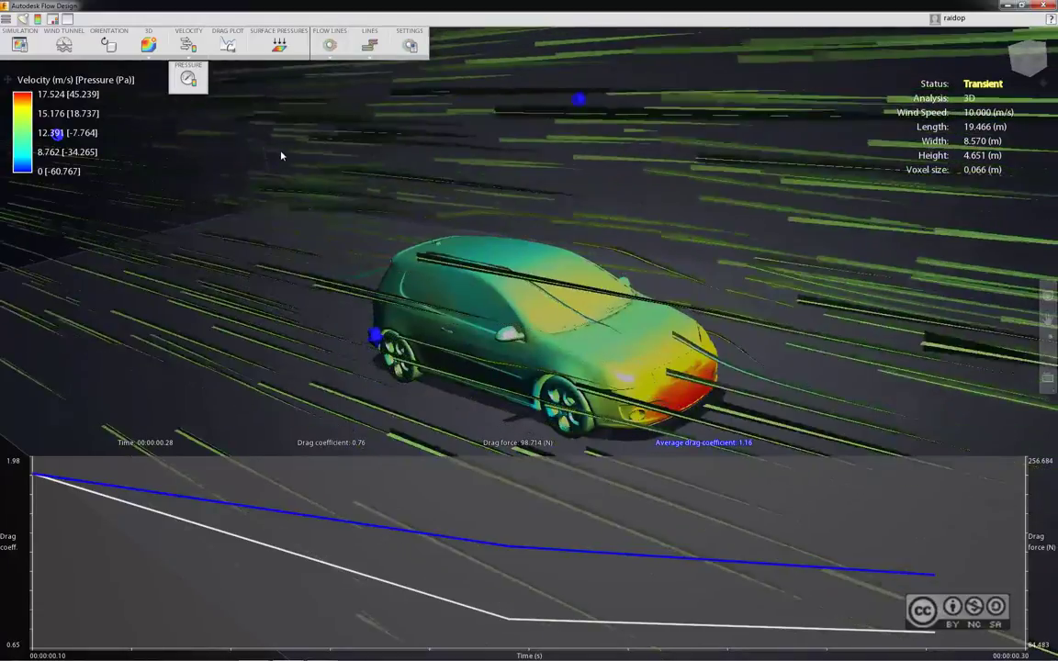
pyautogui.click(409, 44)
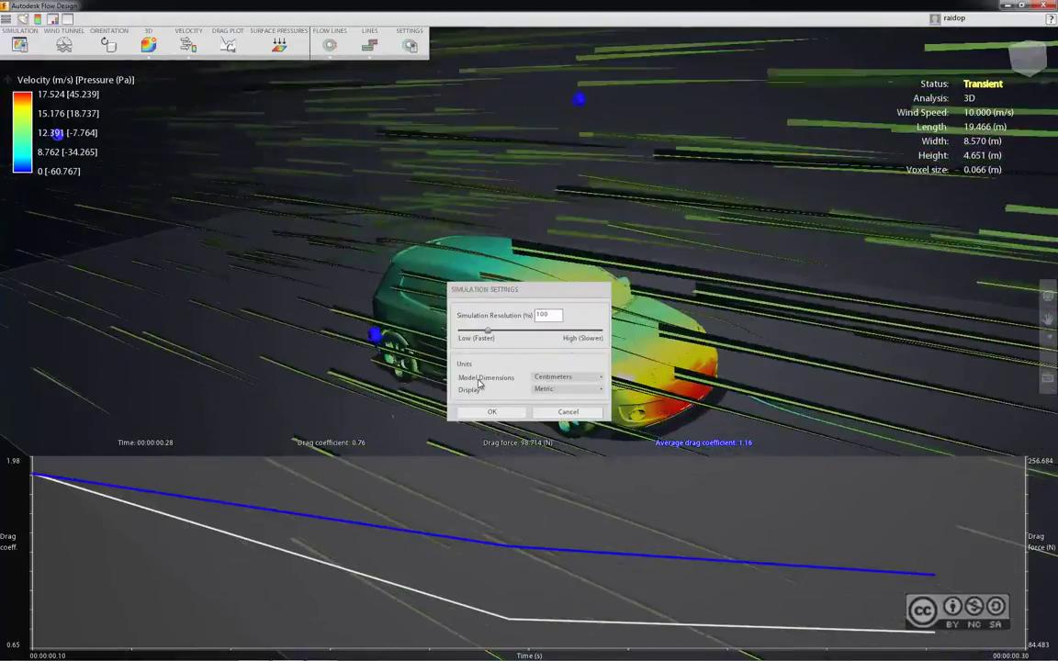
pyautogui.click(491, 412)
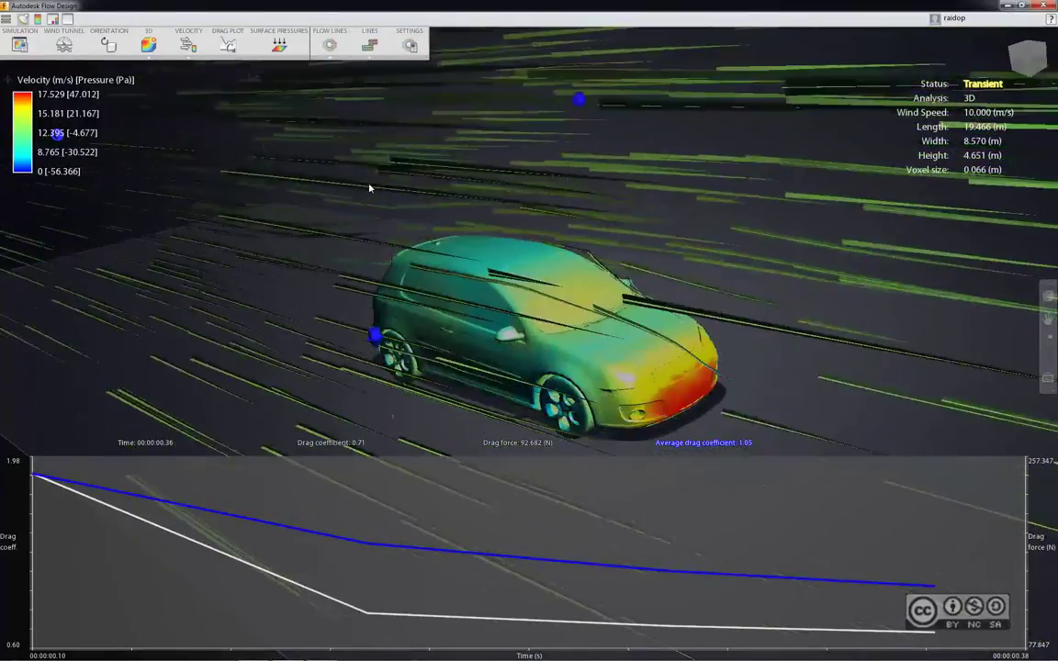